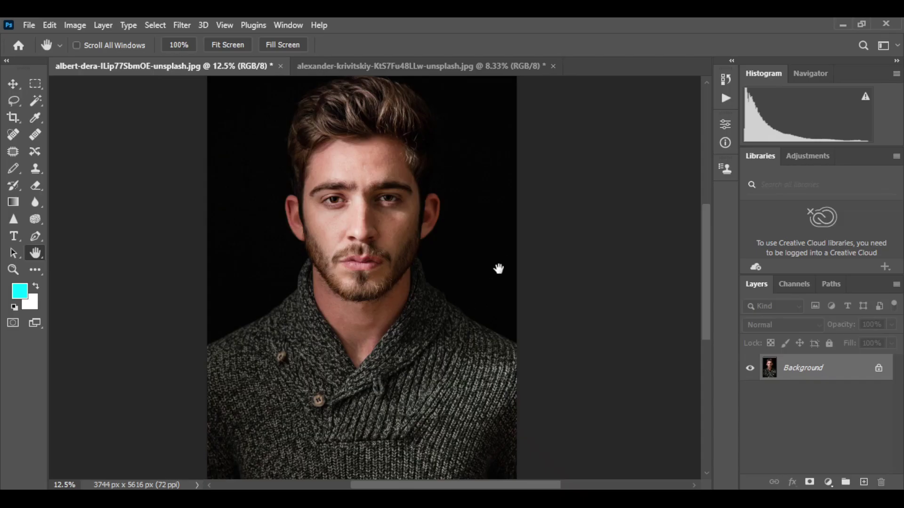
- Unlock the photo layer and add a Levels adjustment with black input raised to 11
left_click(879, 370)
left_click(830, 482)
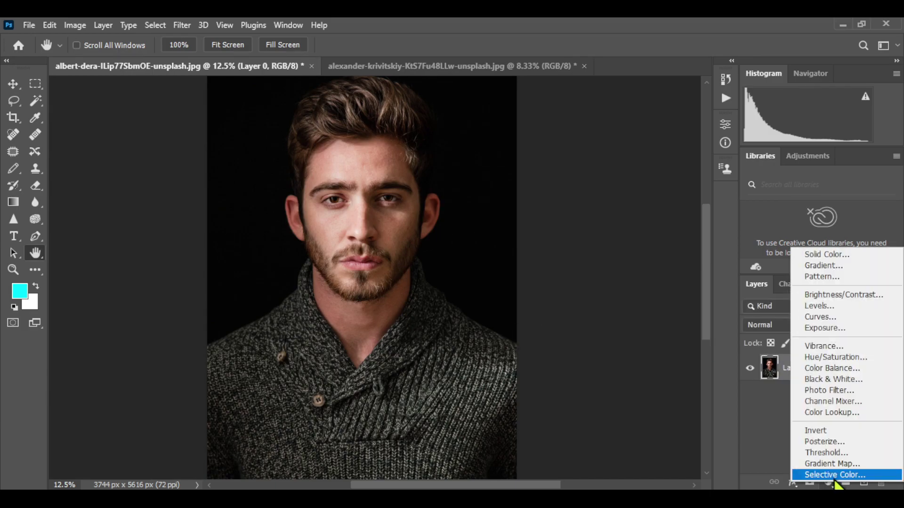
left_click(819, 306)
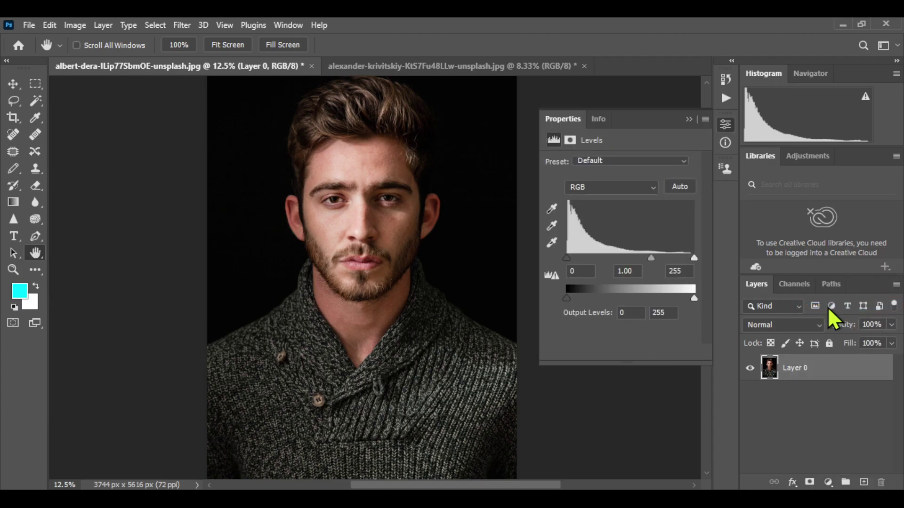
left_click_drag(567, 258, 573, 258)
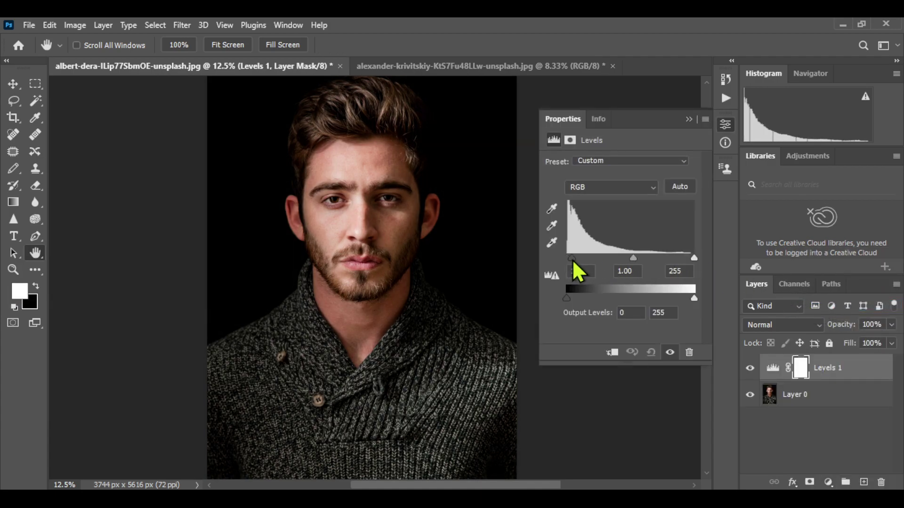
left_click(688, 119)
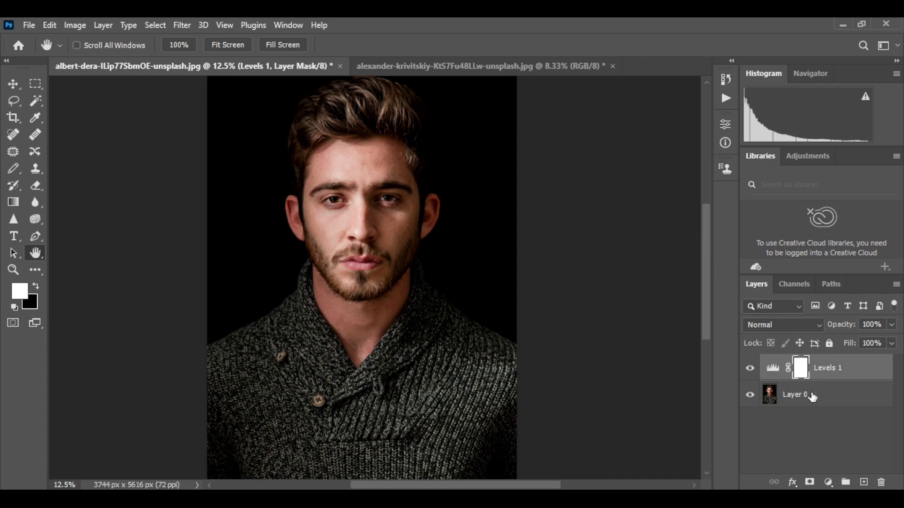
- Add a Gradient Map adjustment layer and set its blend mode to Color
left_click(826, 483)
left_click(829, 462)
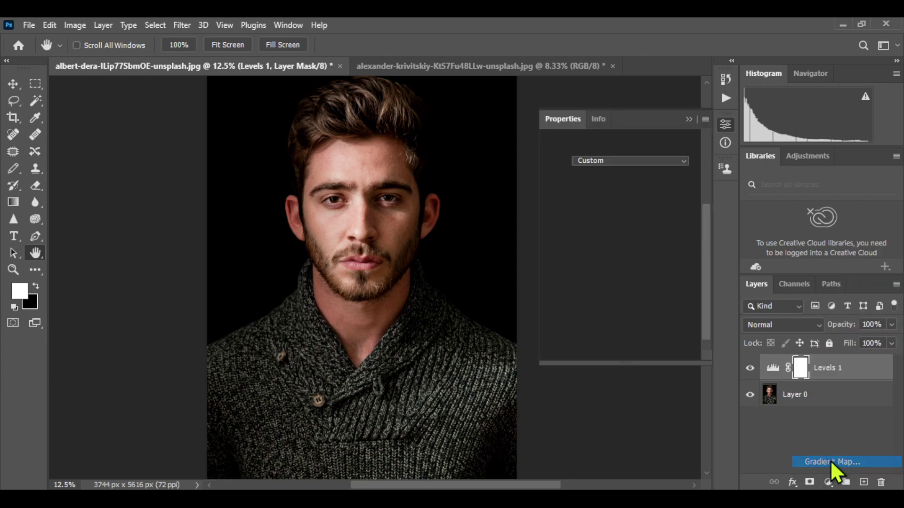
left_click(812, 325)
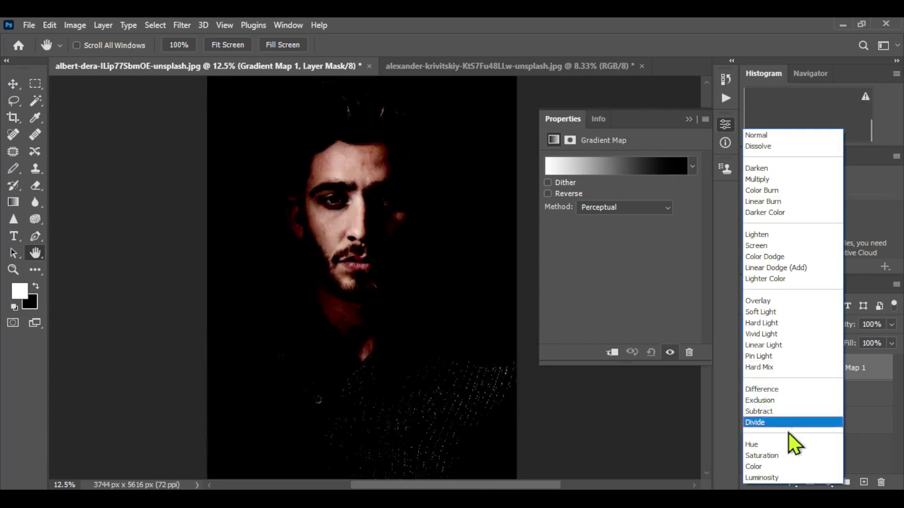
left_click(781, 467)
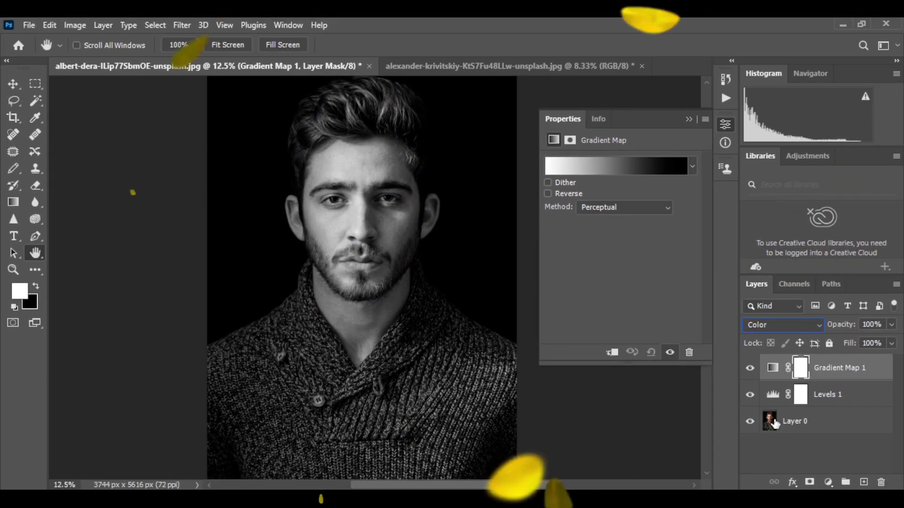
- Make Gradient Map 1 a blue (#1d45ce) to black gradient with the blue stop moved right
left_click(566, 169)
left_click(555, 305)
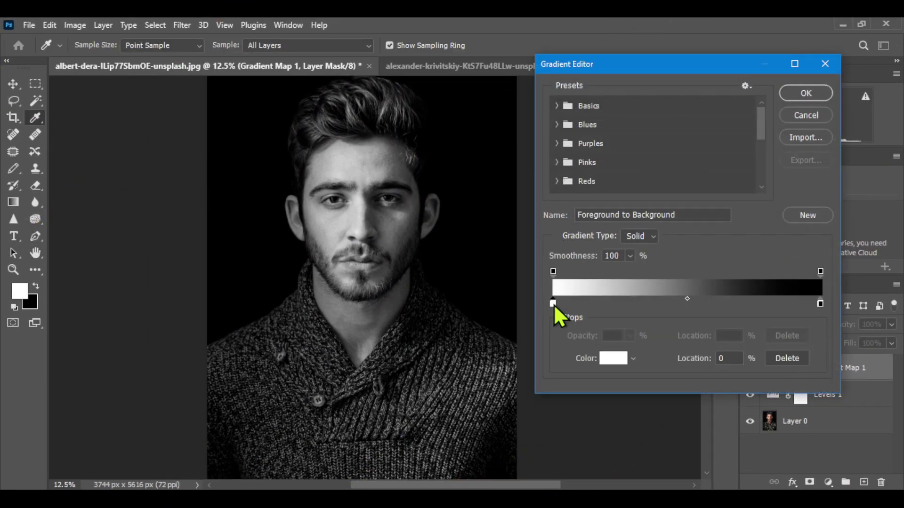
left_click(615, 360)
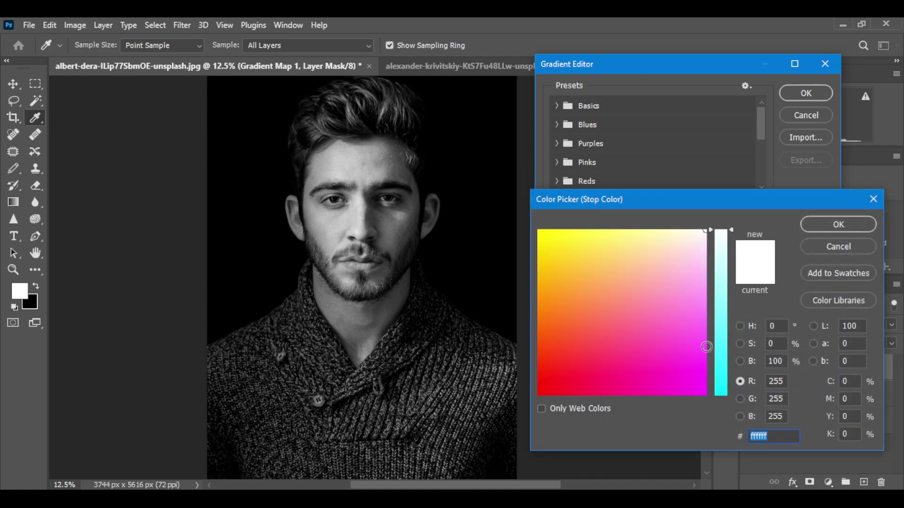
left_click(720, 377)
left_click(643, 336)
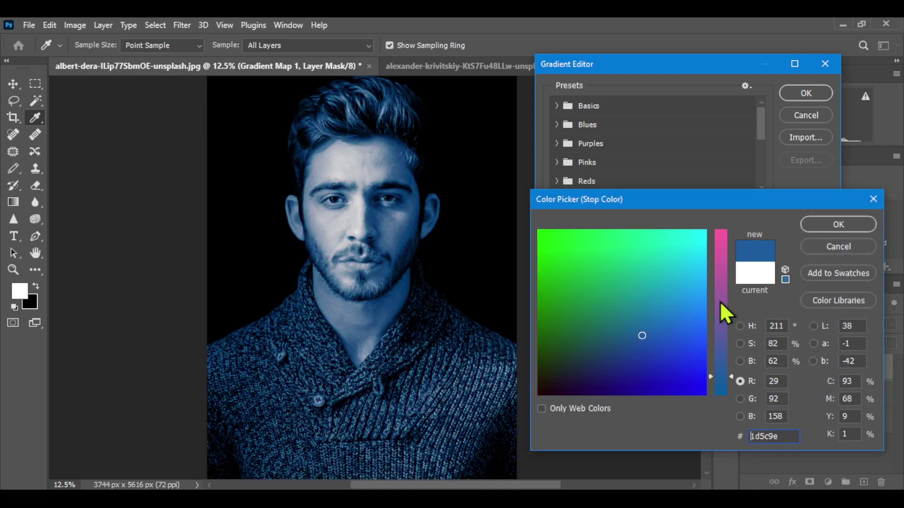
left_click(675, 353)
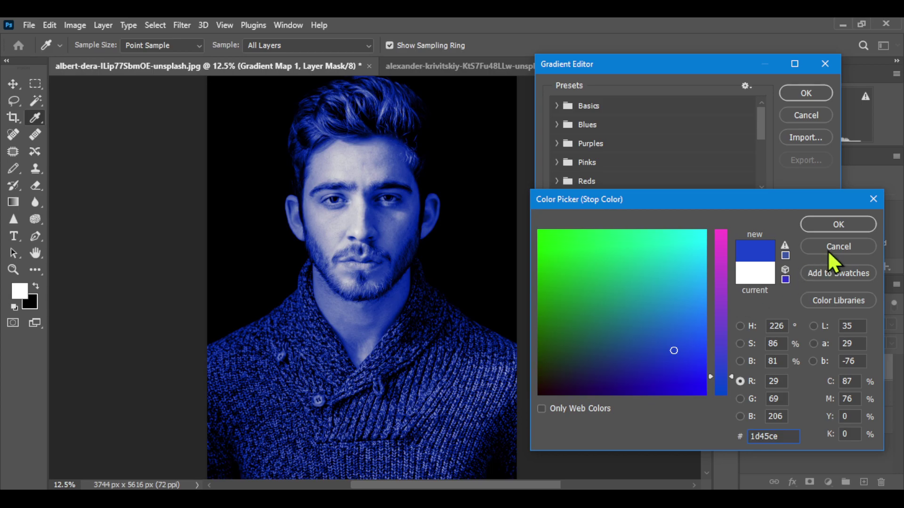
left_click(838, 226)
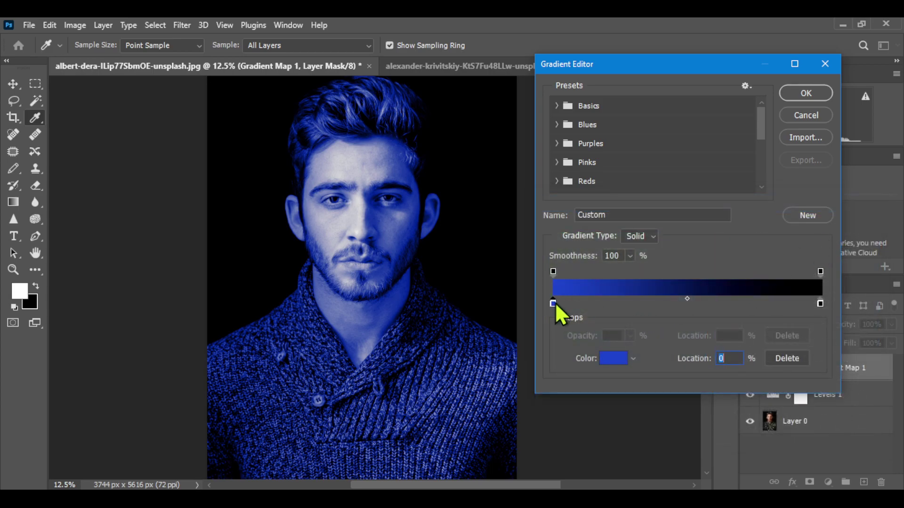
left_click_drag(553, 304, 774, 308)
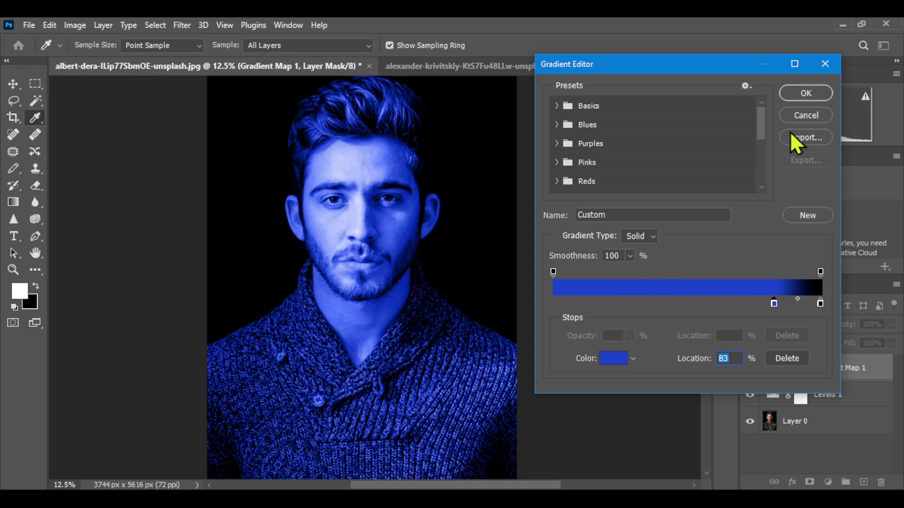
left_click(802, 91)
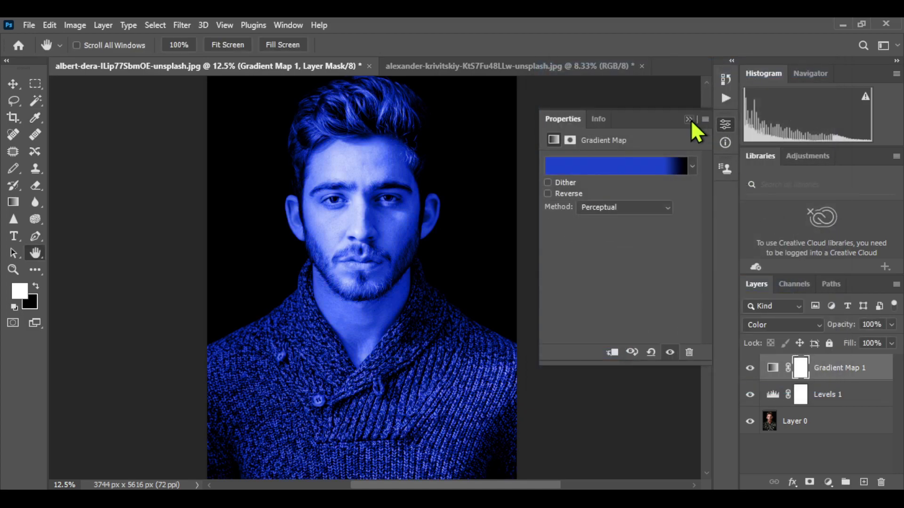
left_click(692, 118)
- Add a second Gradient Map adjustment layer in Color blend mode
left_click(830, 481)
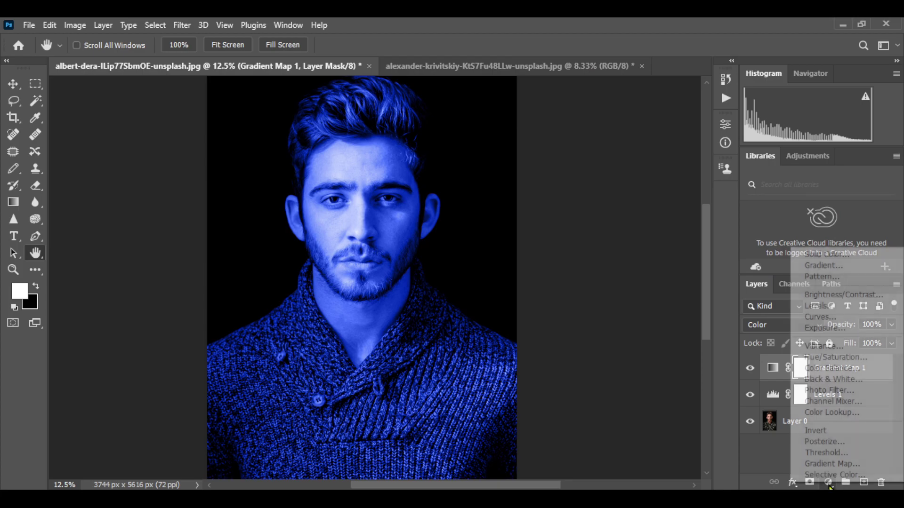
left_click(830, 467)
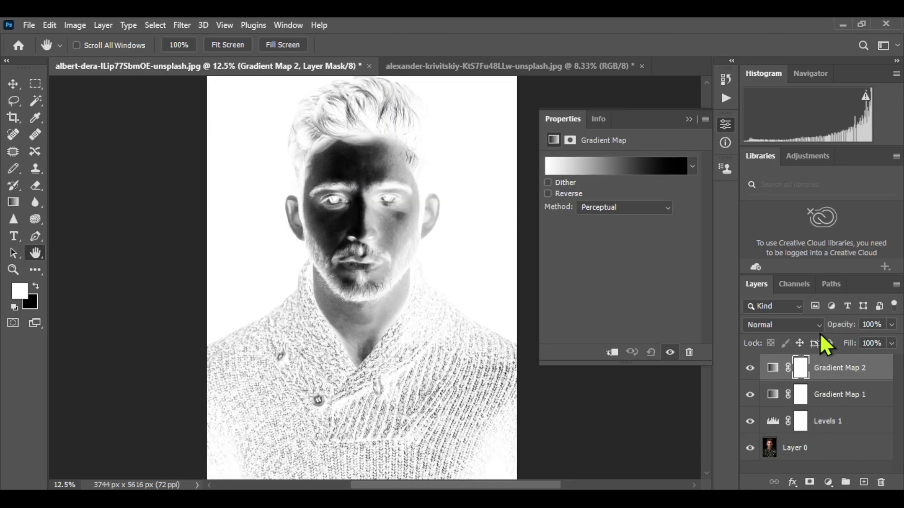
left_click(818, 326)
left_click(786, 467)
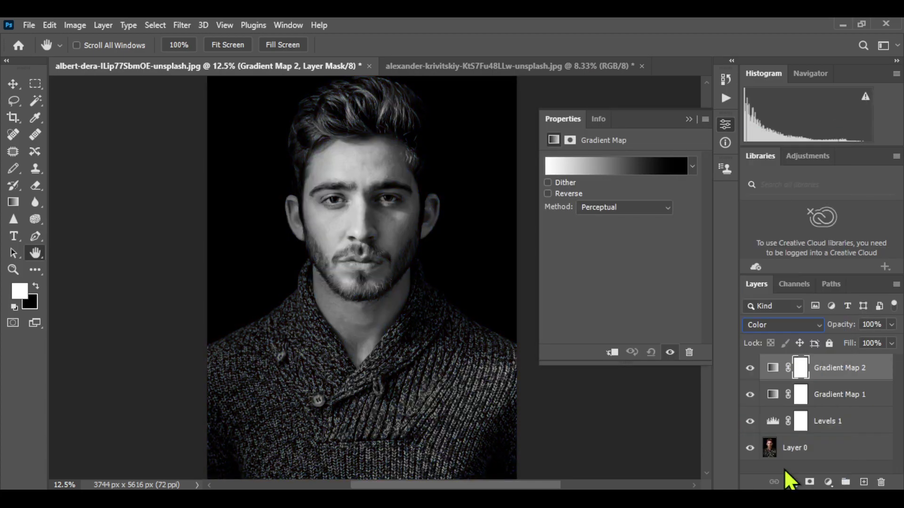
- Make Gradient Map 2 a red (ff2023) to black gradient with the red stop near 87%
left_click(592, 164)
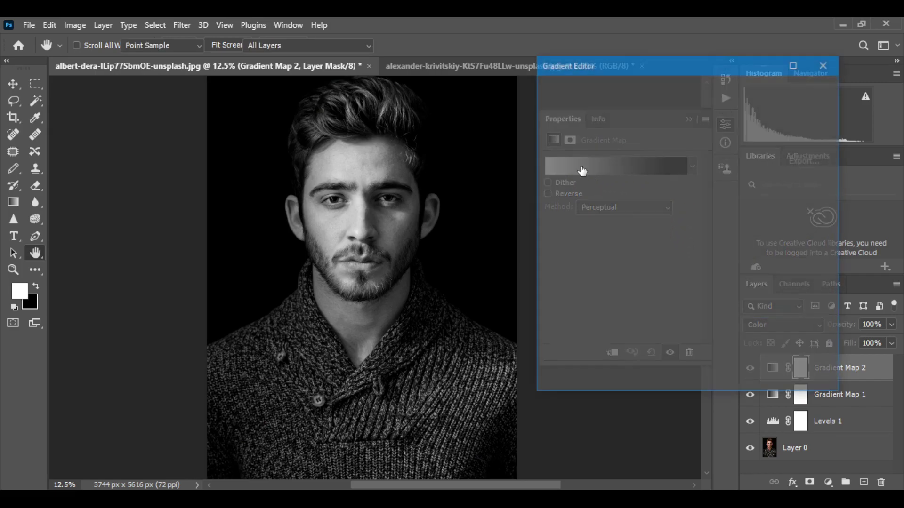
left_click(553, 303)
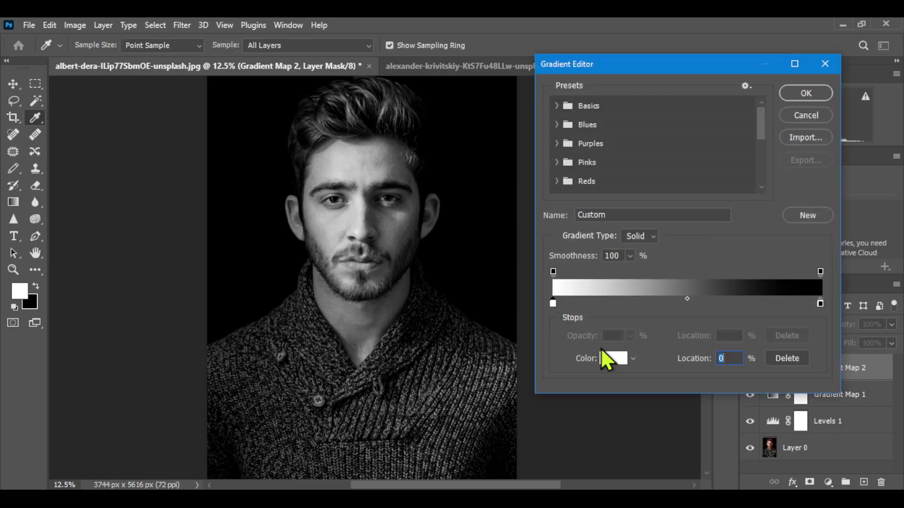
left_click(606, 360)
left_click(563, 372)
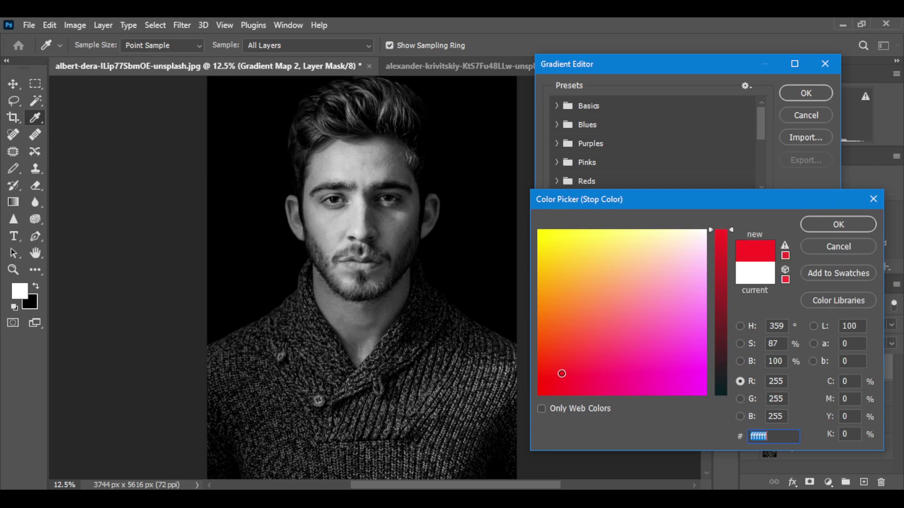
left_click(823, 226)
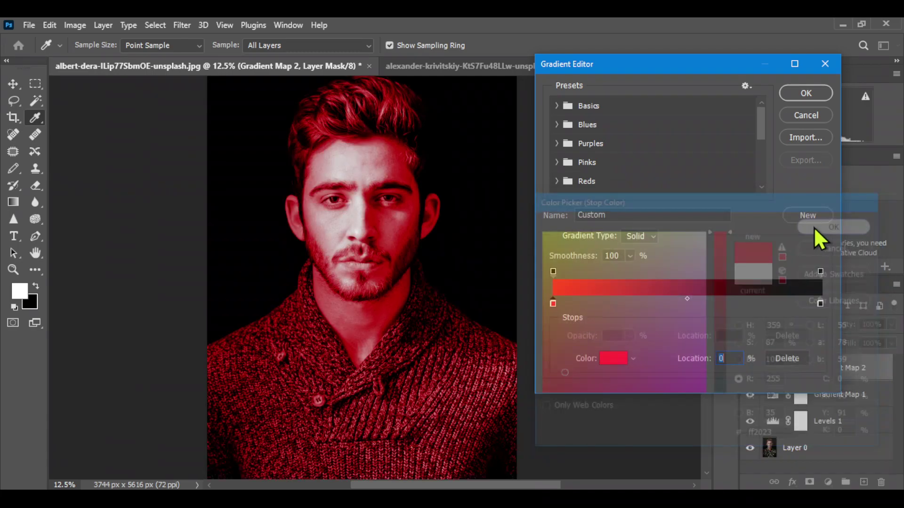
left_click_drag(553, 304, 629, 304)
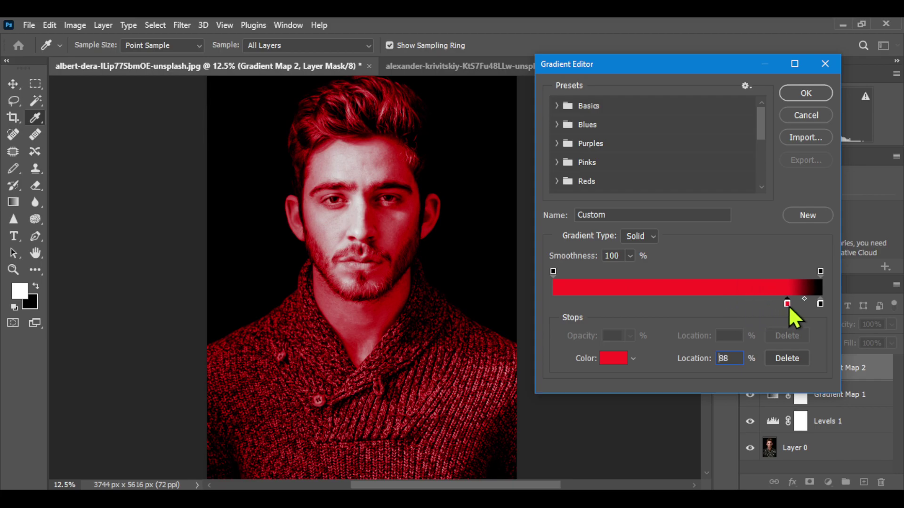
left_click_drag(789, 307, 788, 307)
left_click(806, 94)
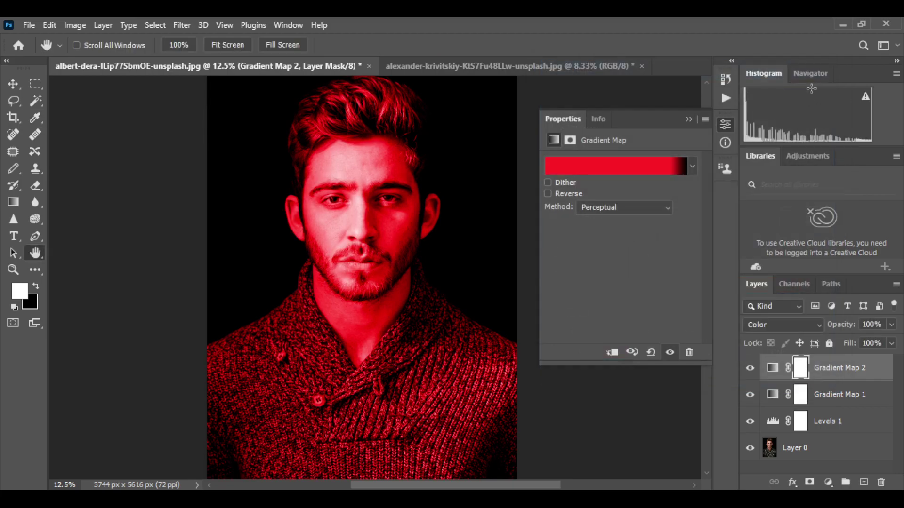
left_click(689, 120)
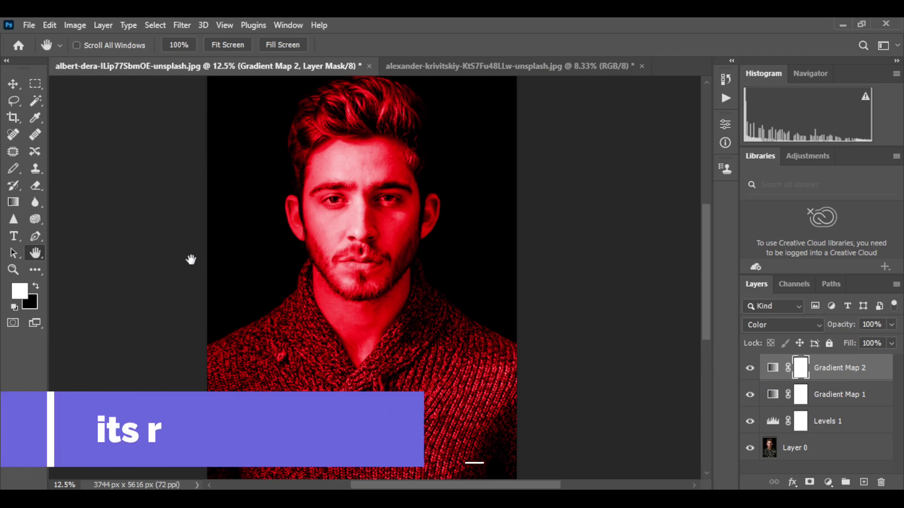
- Draw a horizontal black-to-white gradient on Gradient Map 2's mask so left is blue, right red
left_click(13, 203)
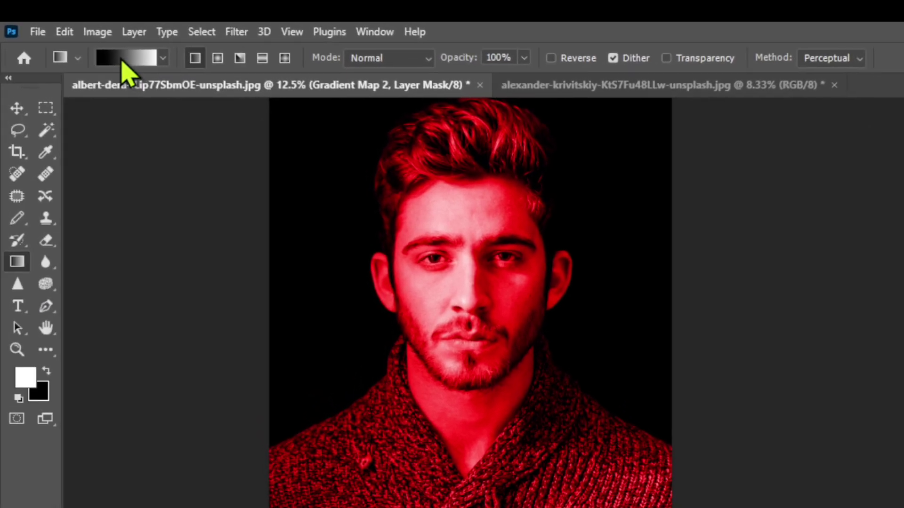
left_click(123, 60)
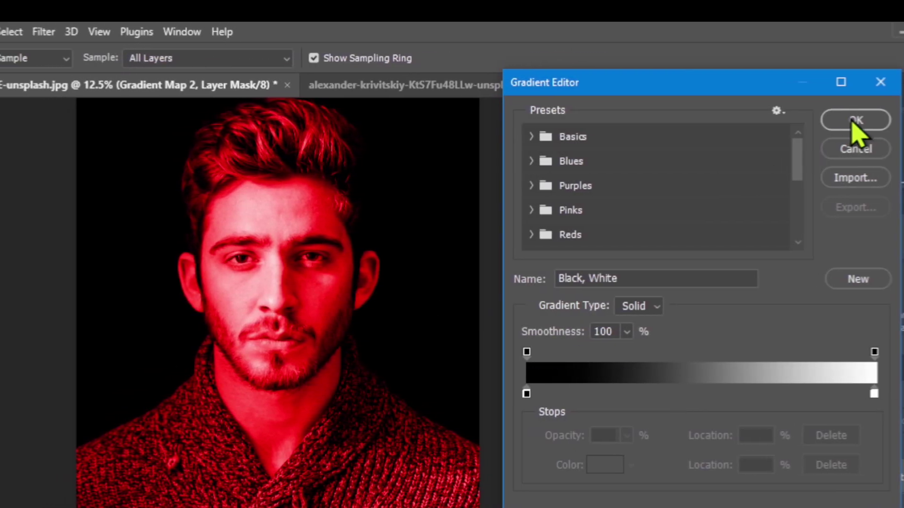
left_click(853, 121)
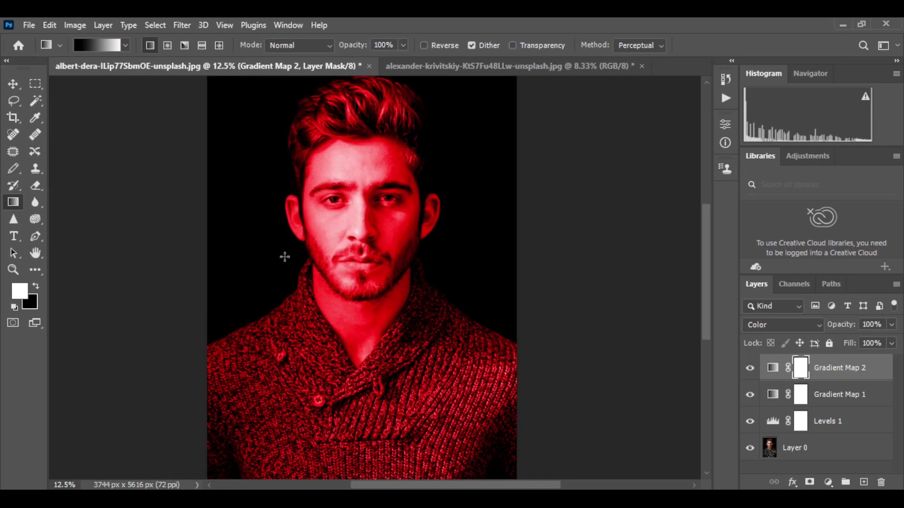
left_click_drag(294, 264, 405, 266)
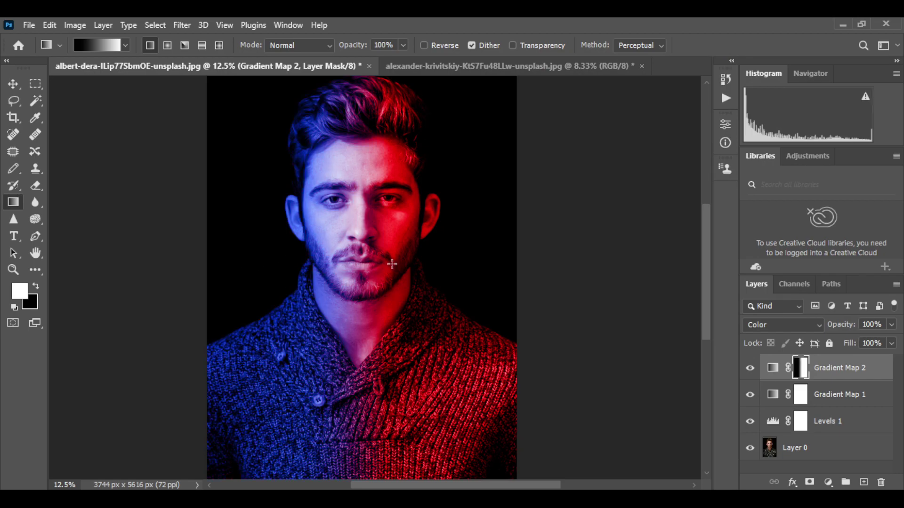
key("ctrl+minus")
key("ctrl+minus")
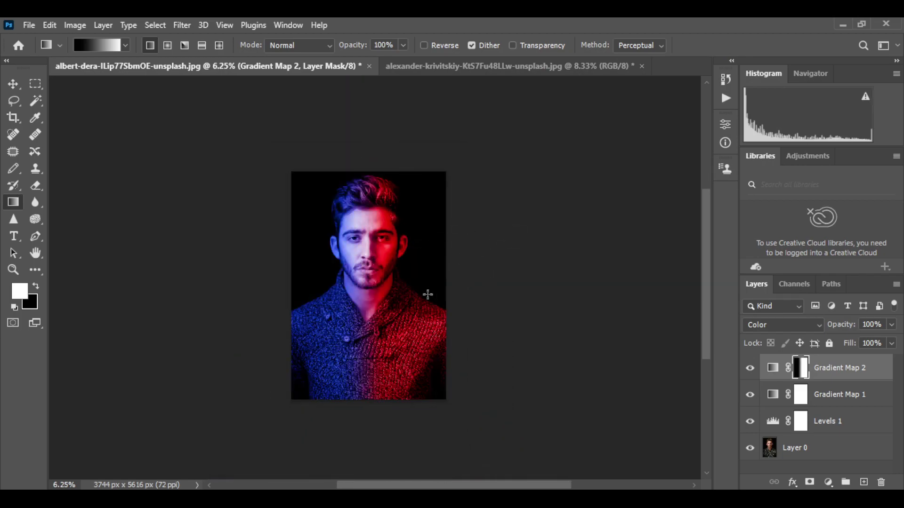
left_click_drag(339, 294, 395, 292)
key("ctrl+plus")
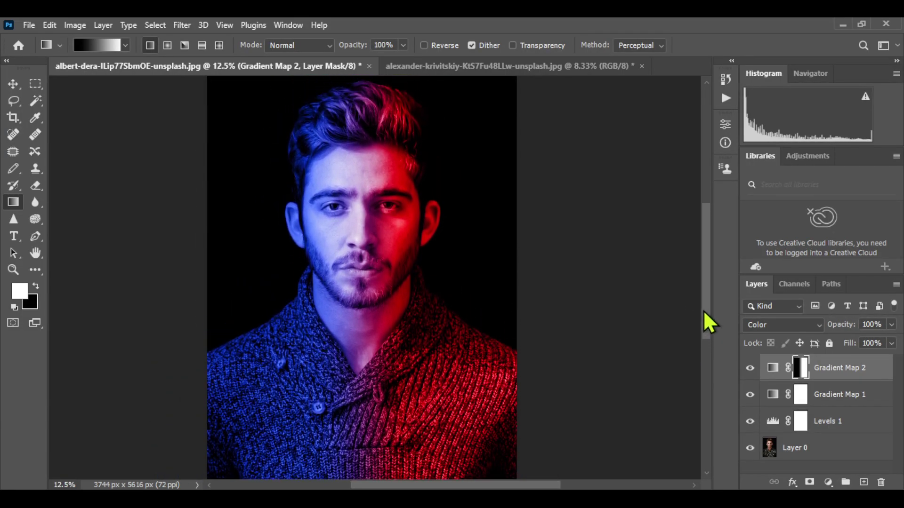
key("h")
left_click_drag(386, 282, 388, 295)
left_click_drag(333, 262, 362, 337)
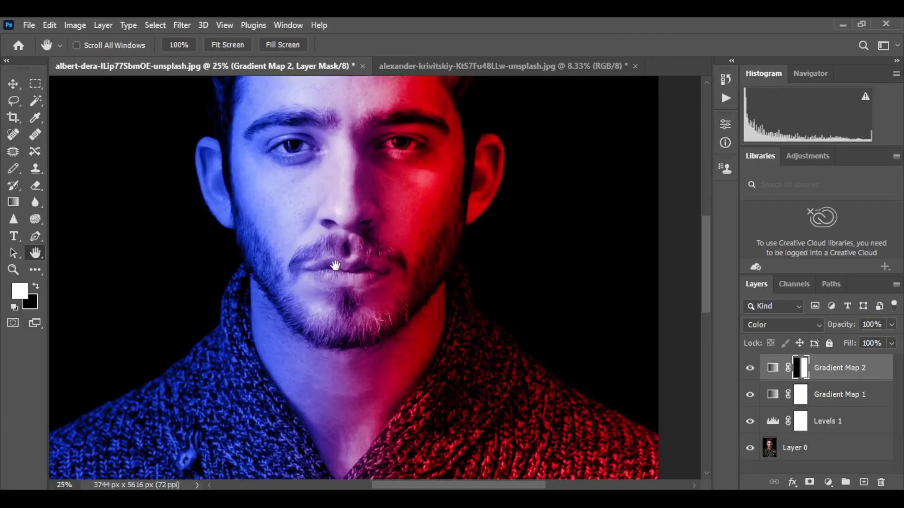
scroll(373, 268, "down", 2)
scroll(373, 268, "down", 3)
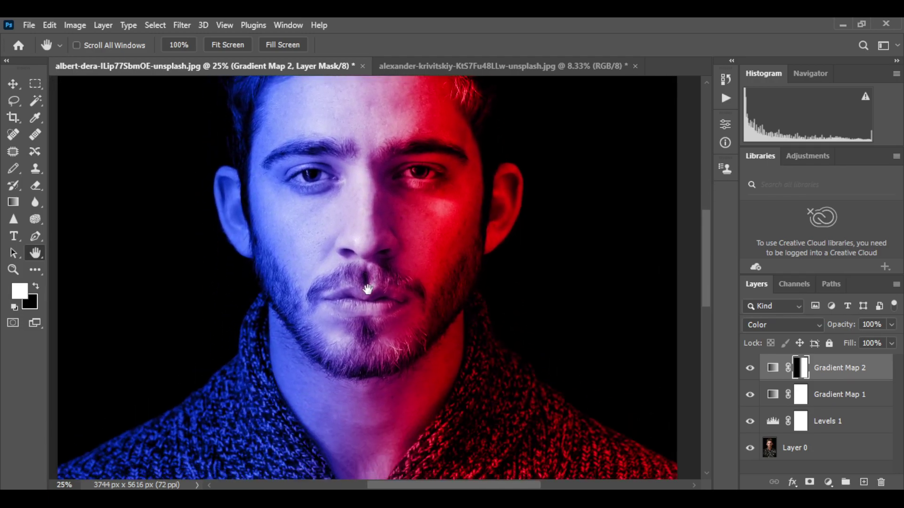
scroll(375, 268, "down", 3)
scroll(372, 267, "down", 3)
scroll(373, 267, "down", 2)
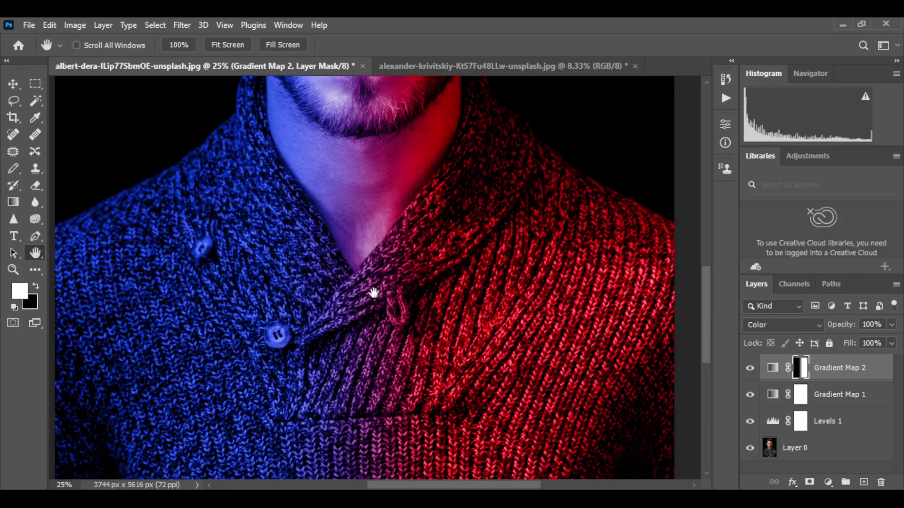
key("ctrl+minus")
key("ctrl+minus")
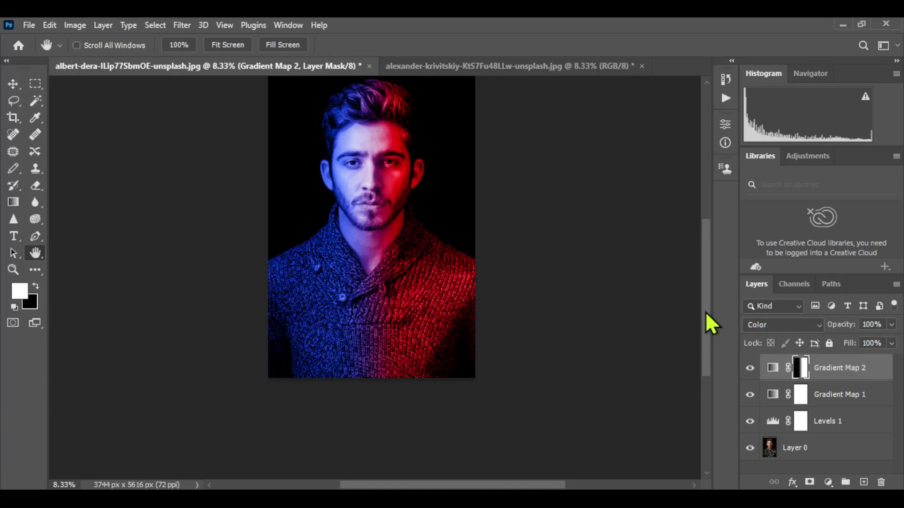
left_click_drag(706, 314, 701, 293)
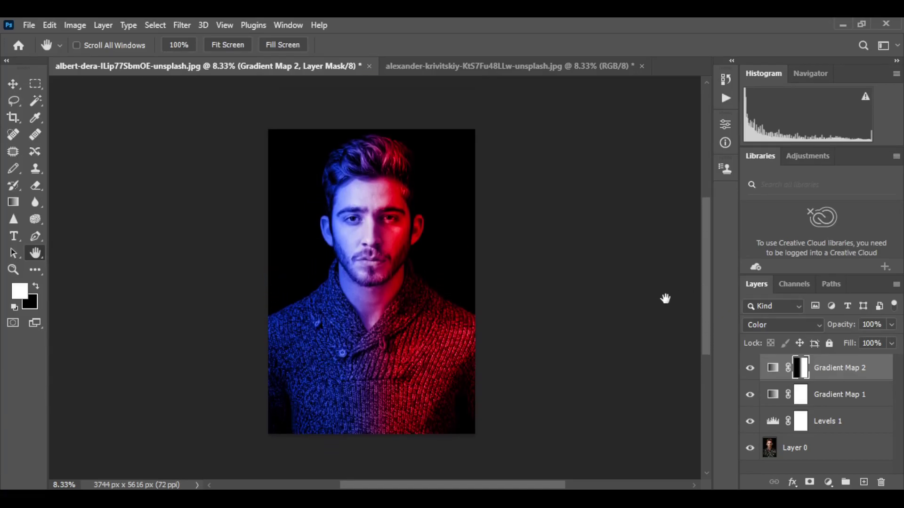
key("ctrl+plus")
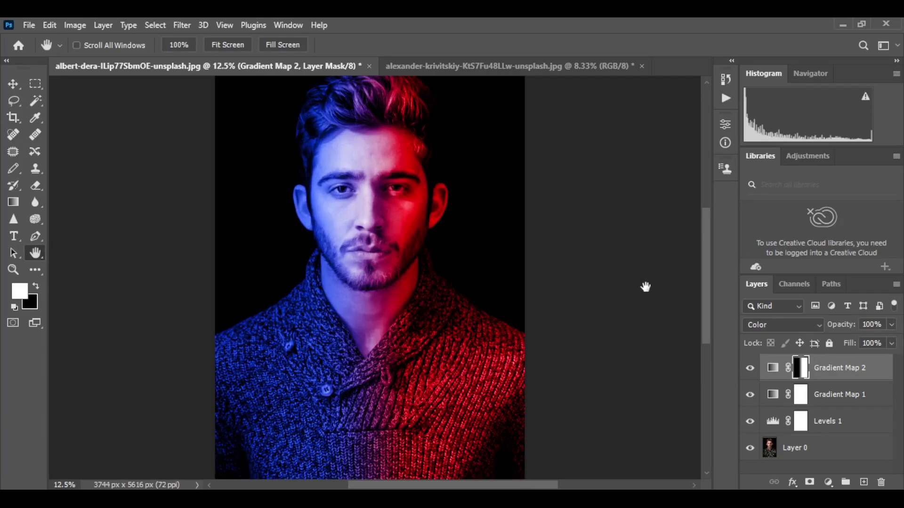